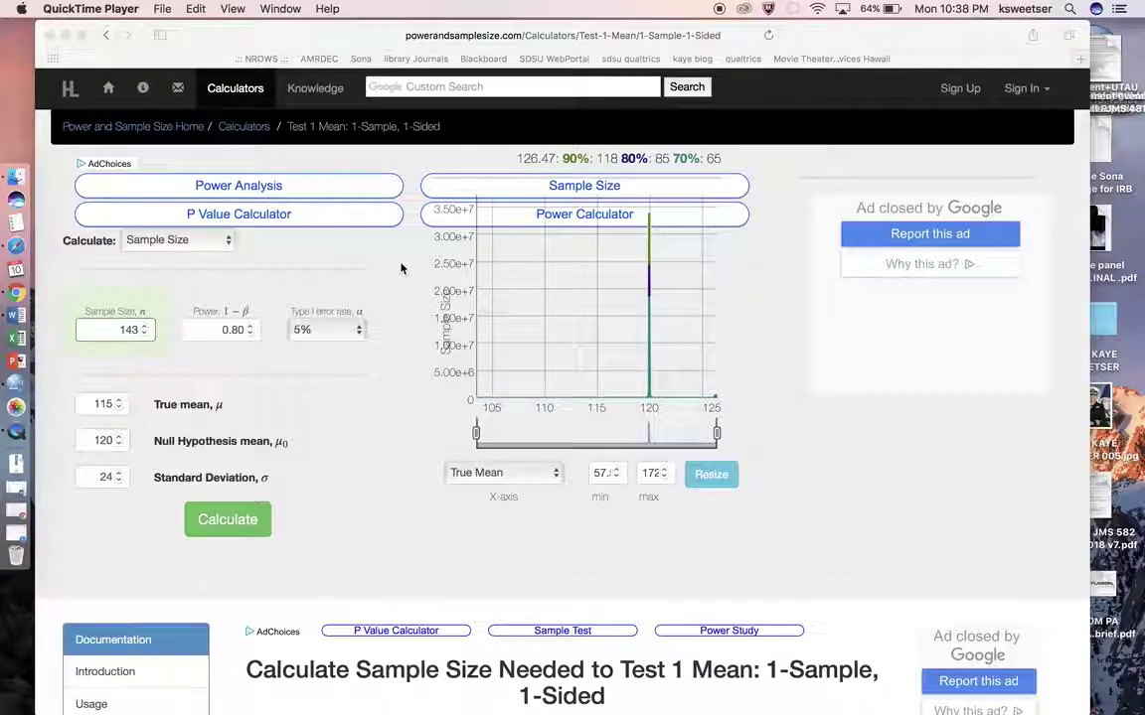
# - Run Frequencies on experimental cell in SPSS, showing 55 with sponsorship and 51 without
pyautogui.hotkey('ctrl', 'Up')
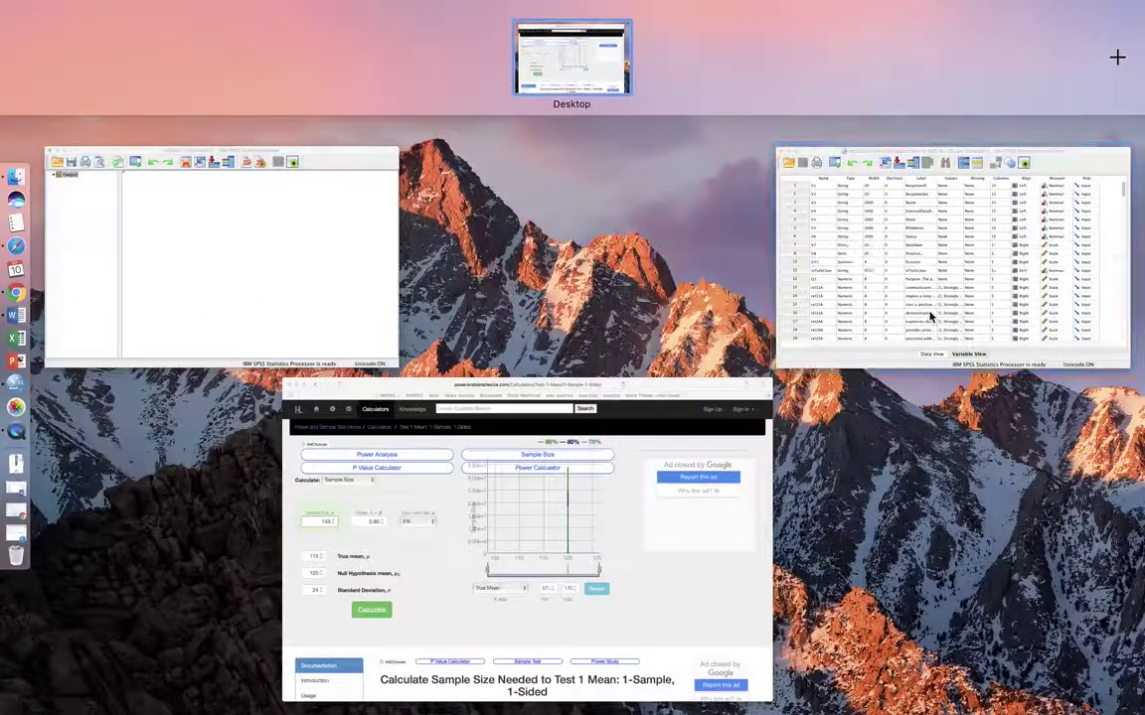
pyautogui.click(927, 319)
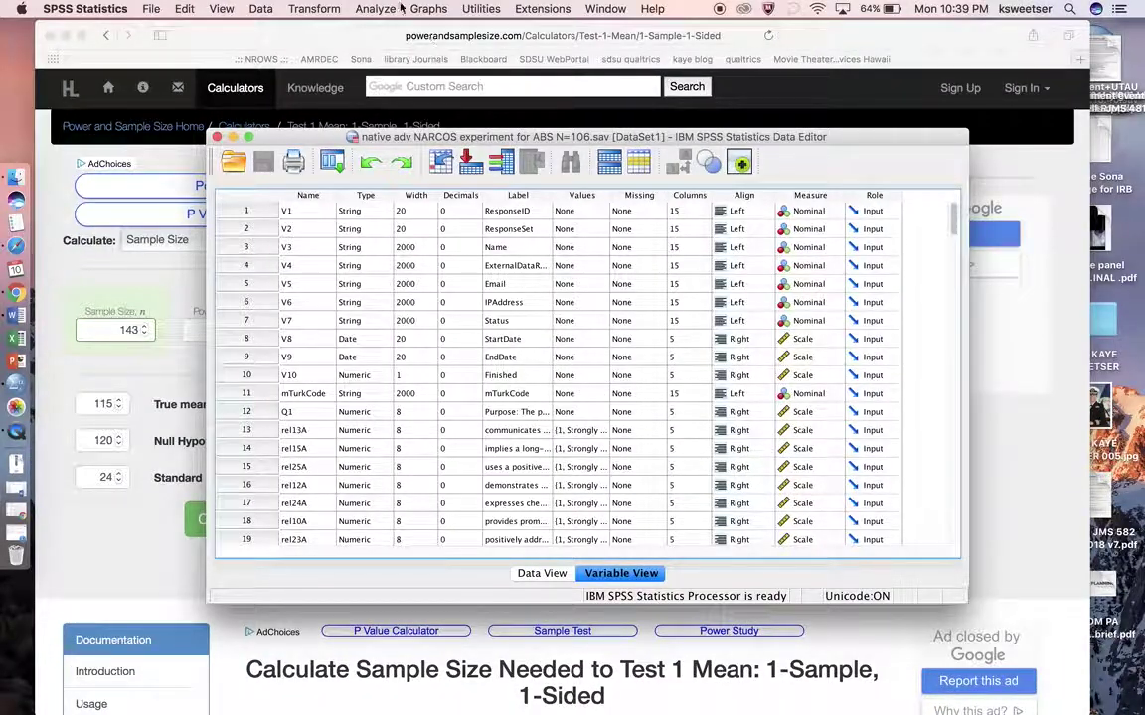
pyautogui.click(260, 9)
pyautogui.moveTo(376, 9)
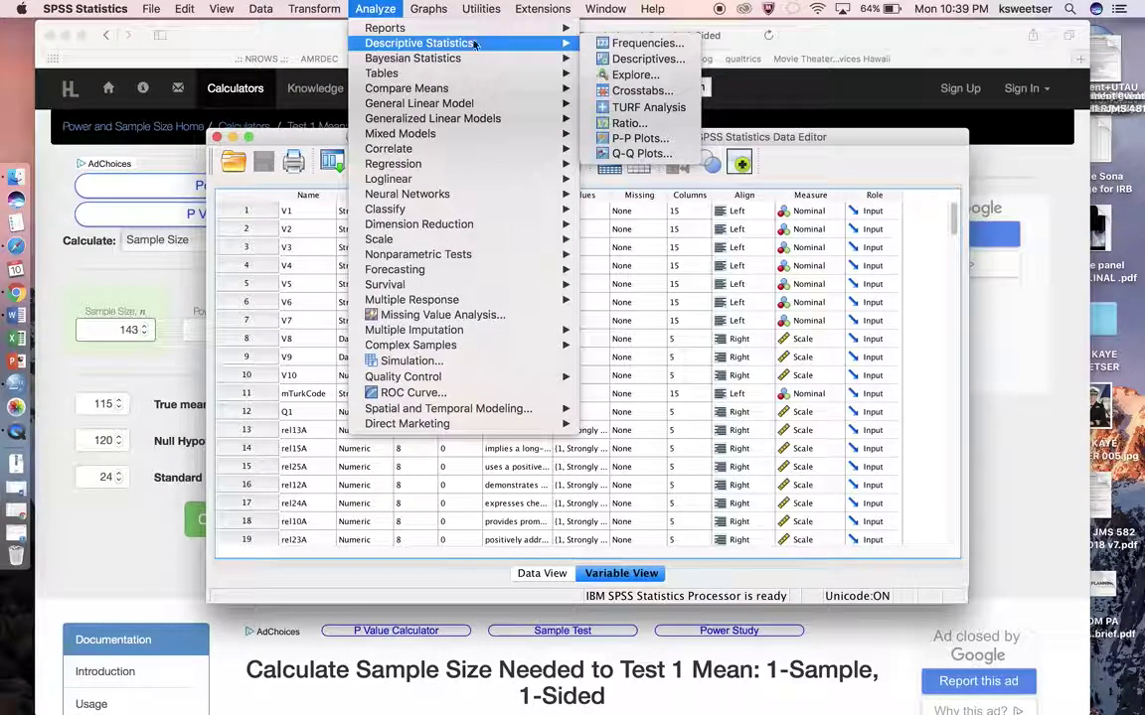
pyautogui.click(626, 43)
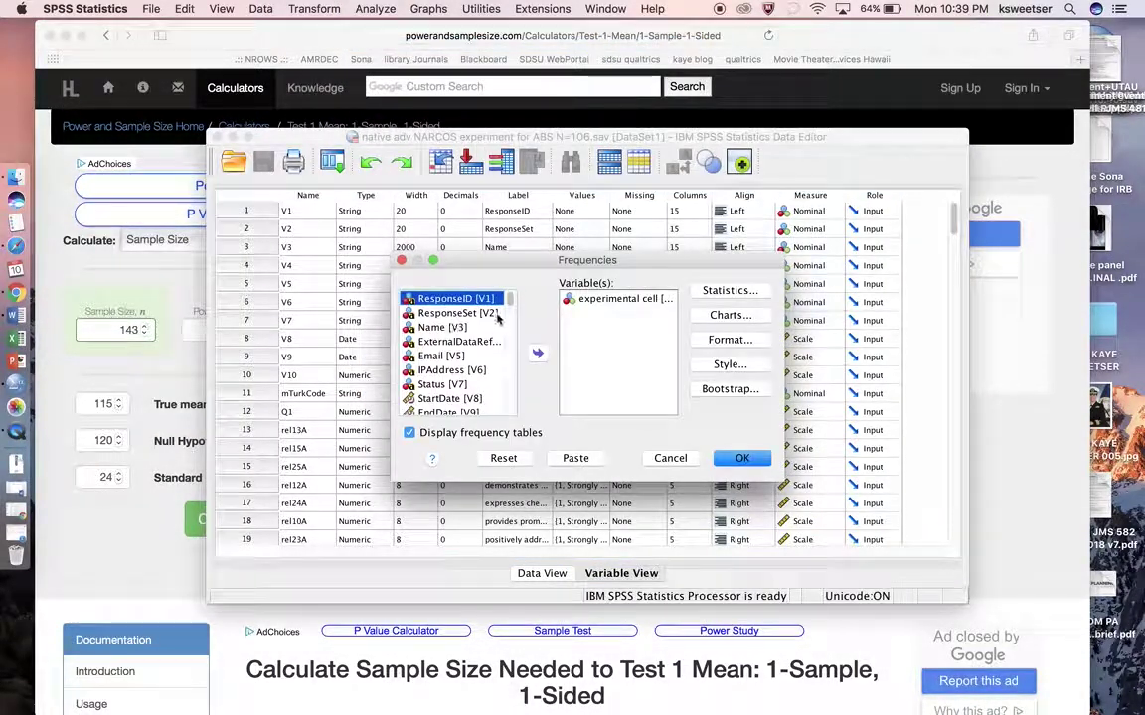
pyautogui.click(741, 458)
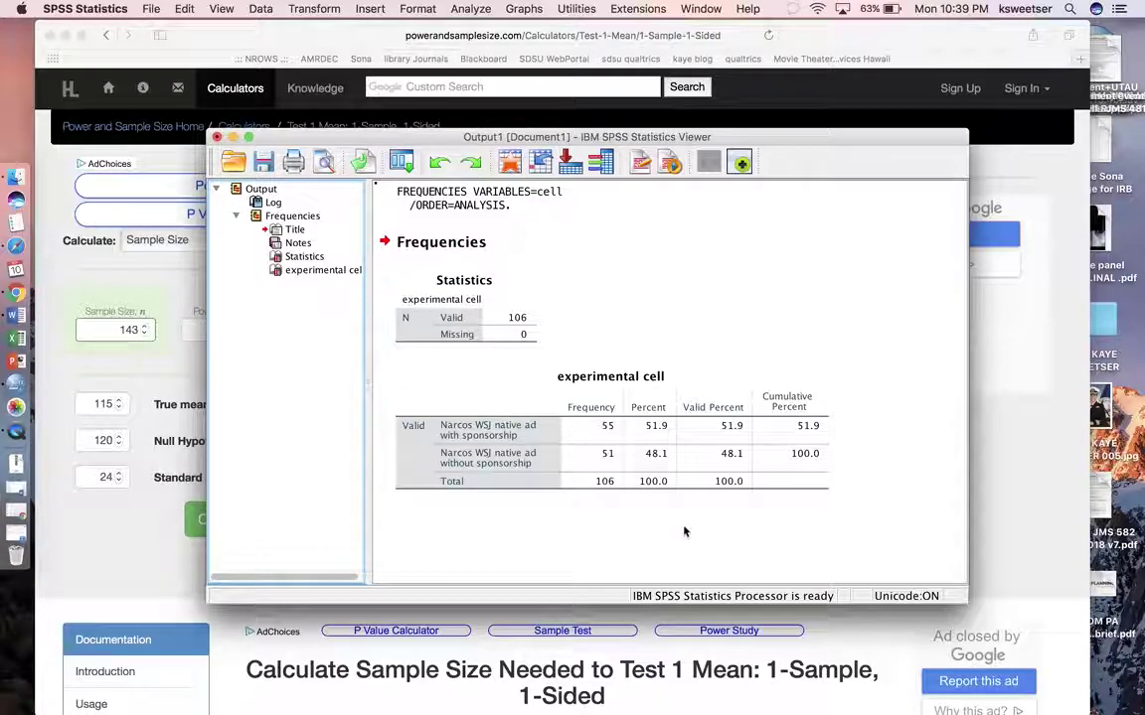
pyautogui.click(469, 8)
pyautogui.moveTo(616, 43)
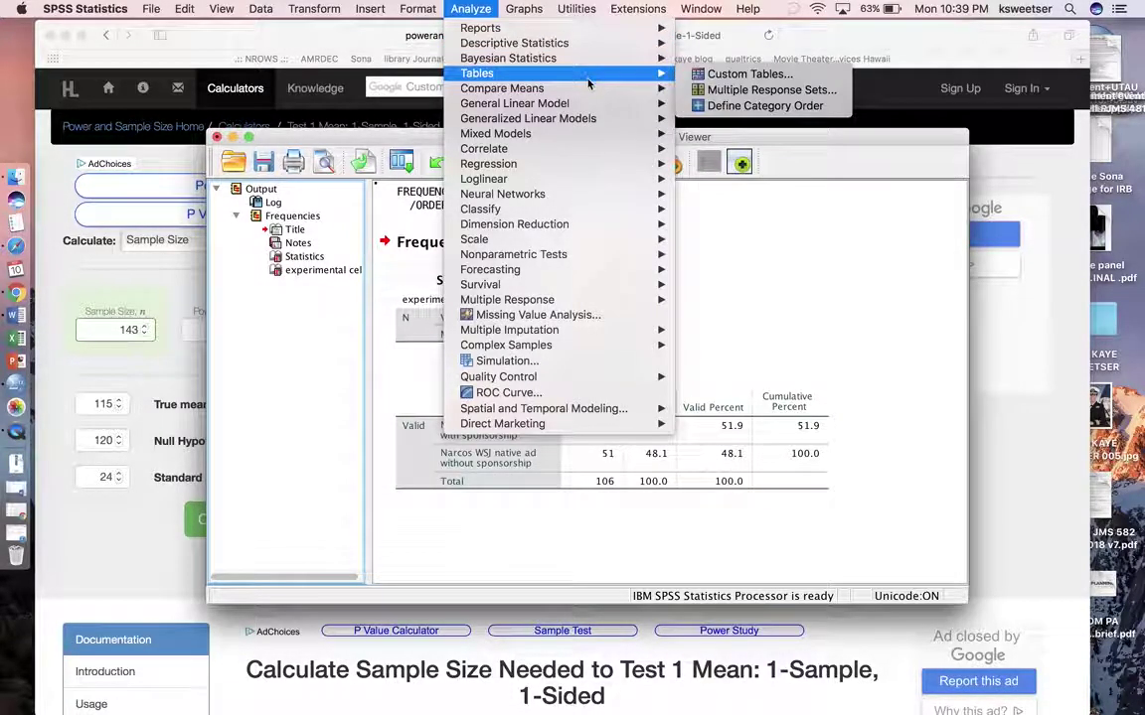
pyautogui.moveTo(585, 92)
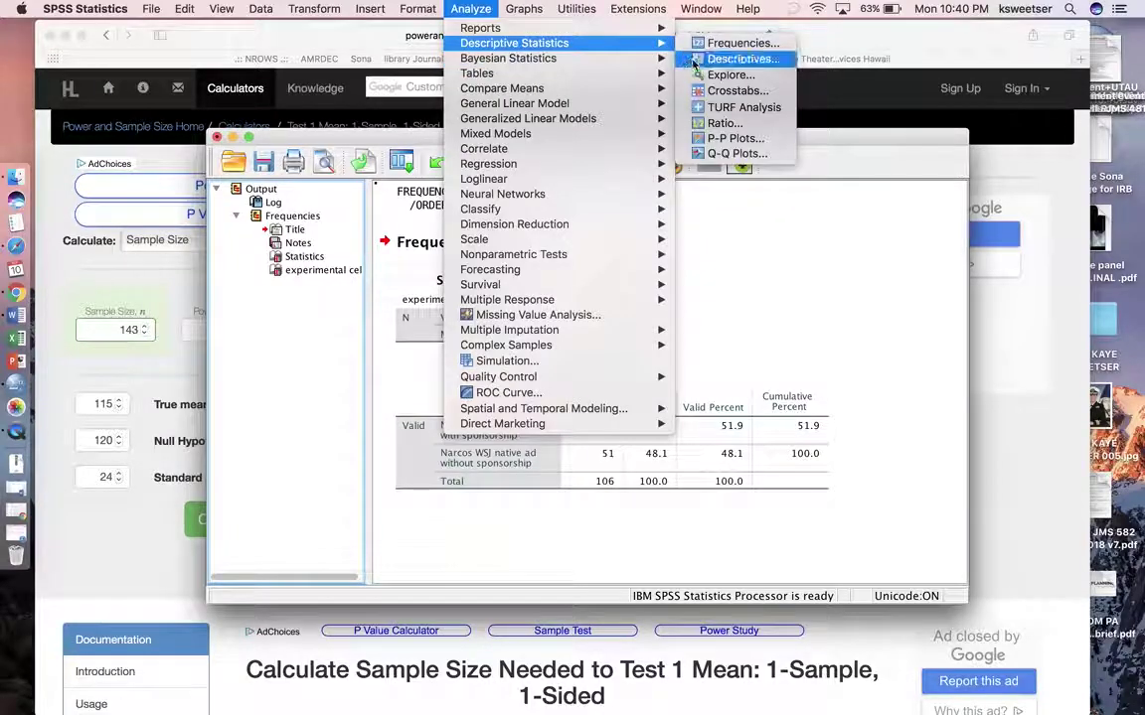
pyautogui.click(735, 43)
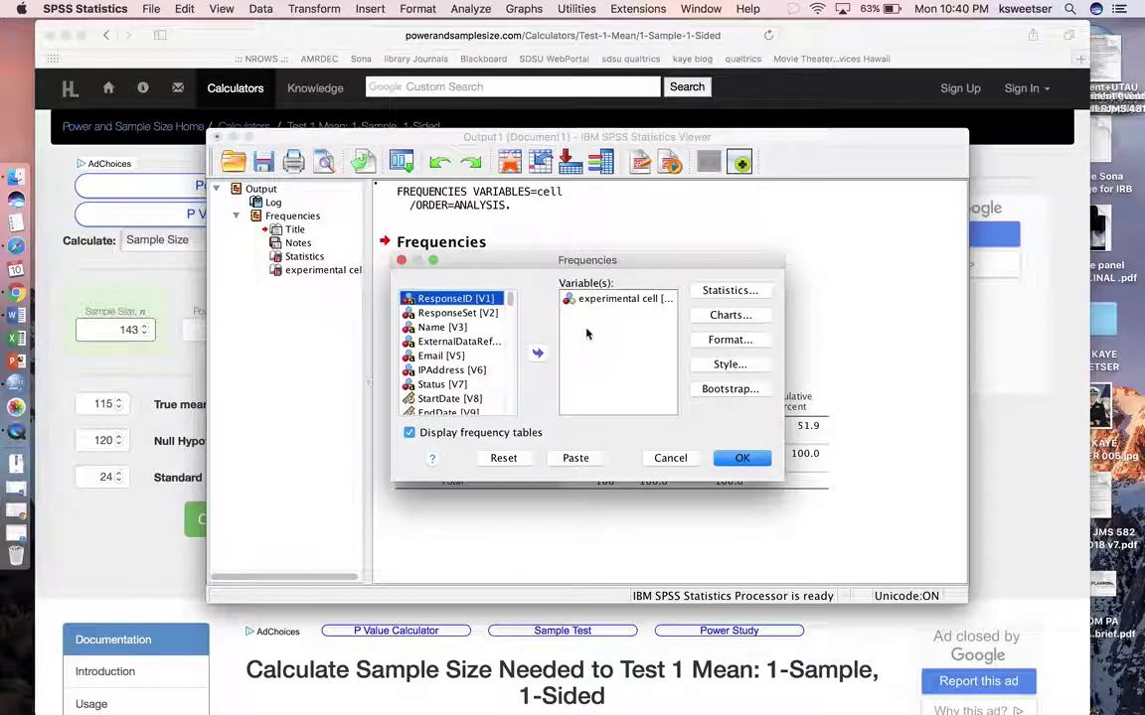
pyautogui.click(616, 298)
pyautogui.click(537, 352)
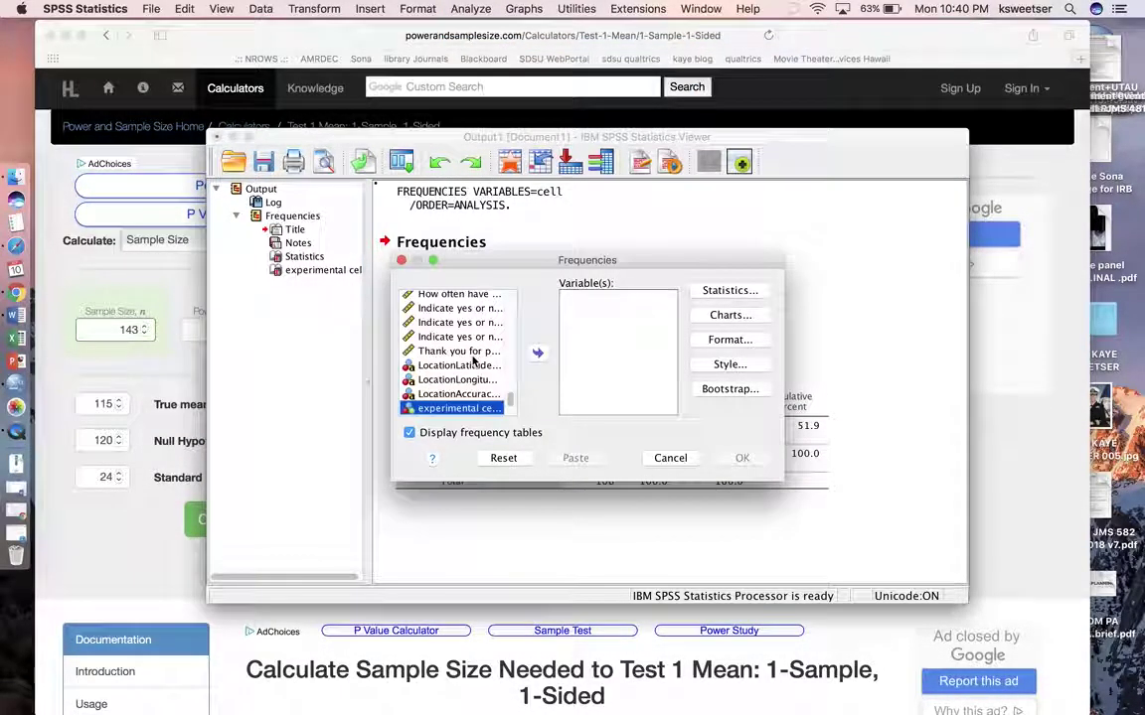
pyautogui.scroll(5, 473, 363)
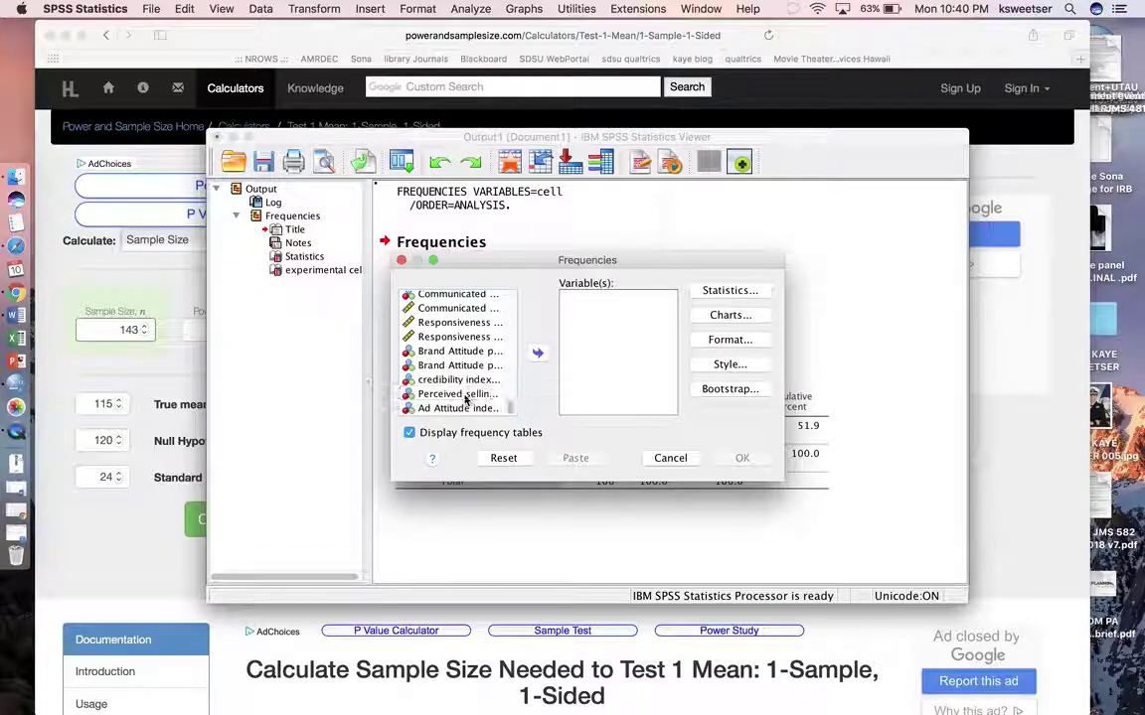
pyautogui.click(454, 395)
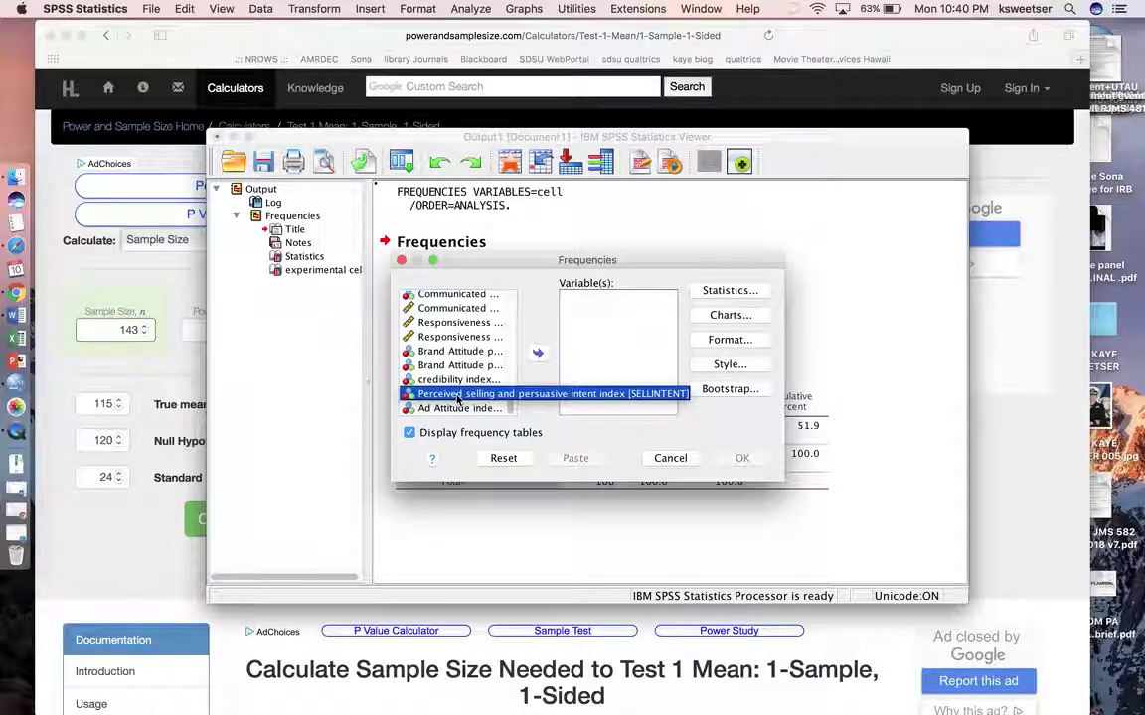
pyautogui.click(536, 356)
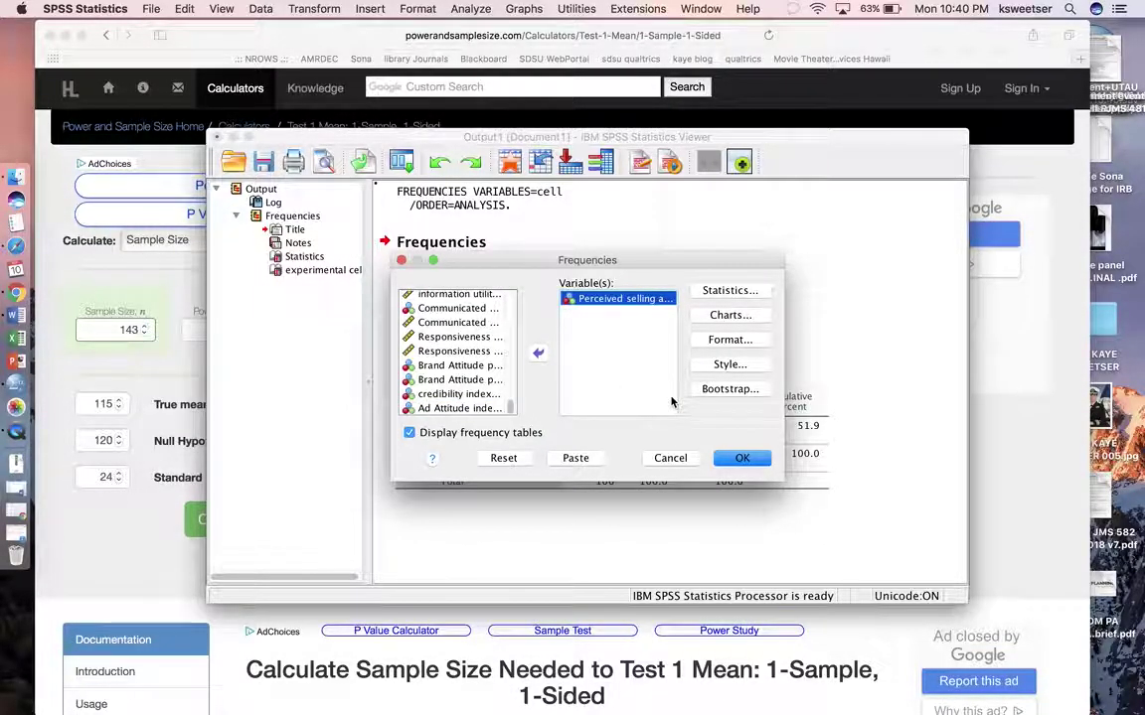
pyautogui.click(685, 458)
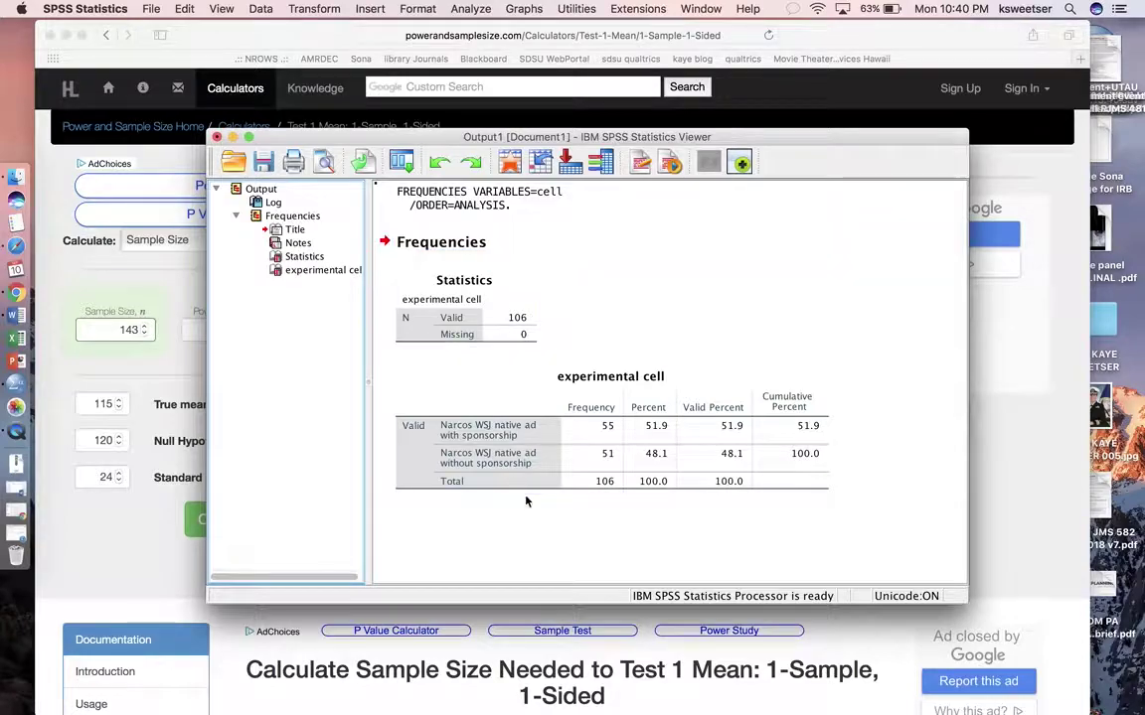
pyautogui.click(474, 446)
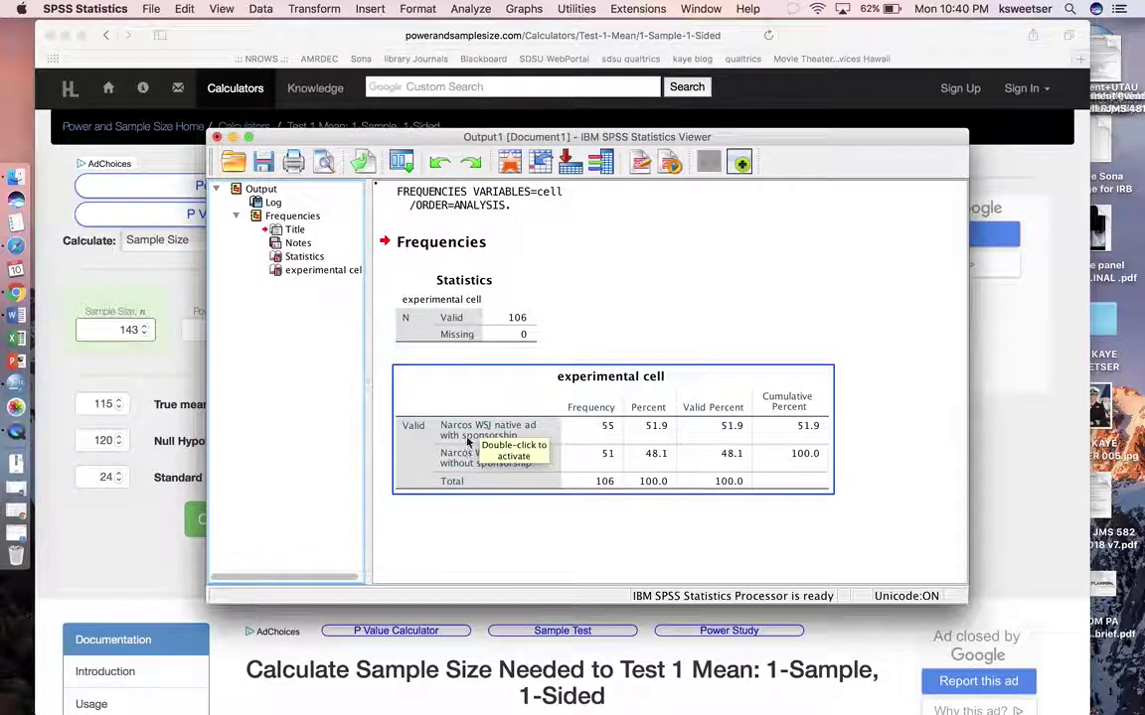
pyautogui.click(459, 473)
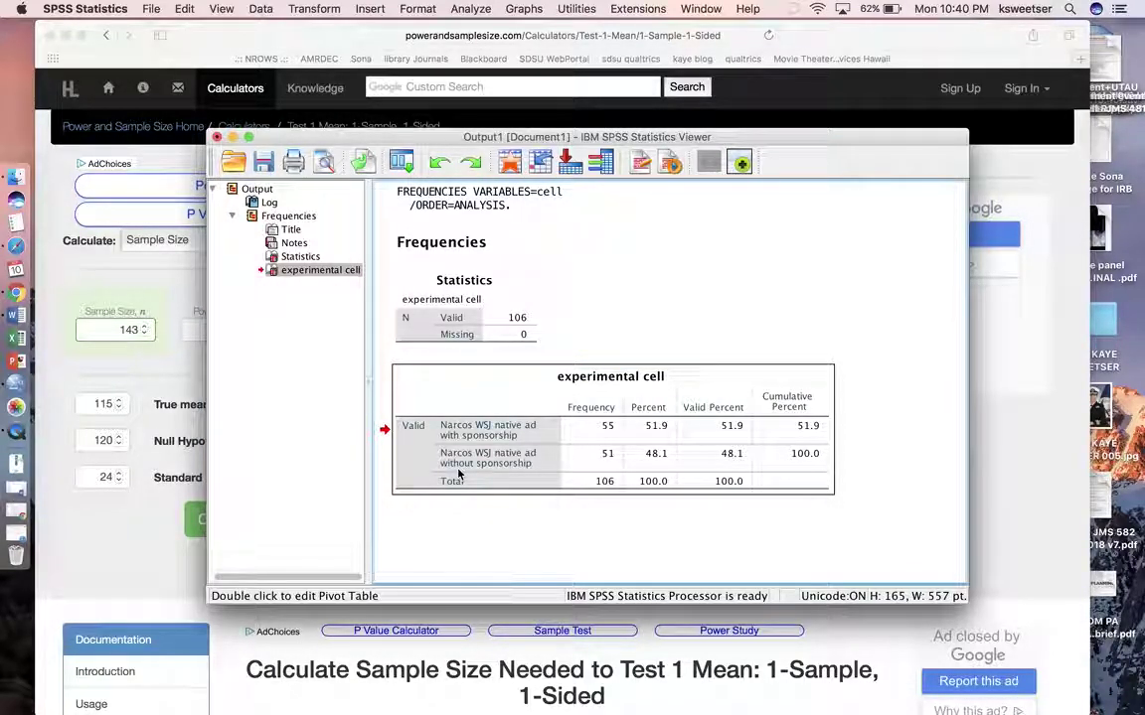
pyautogui.doubleClick(459, 475)
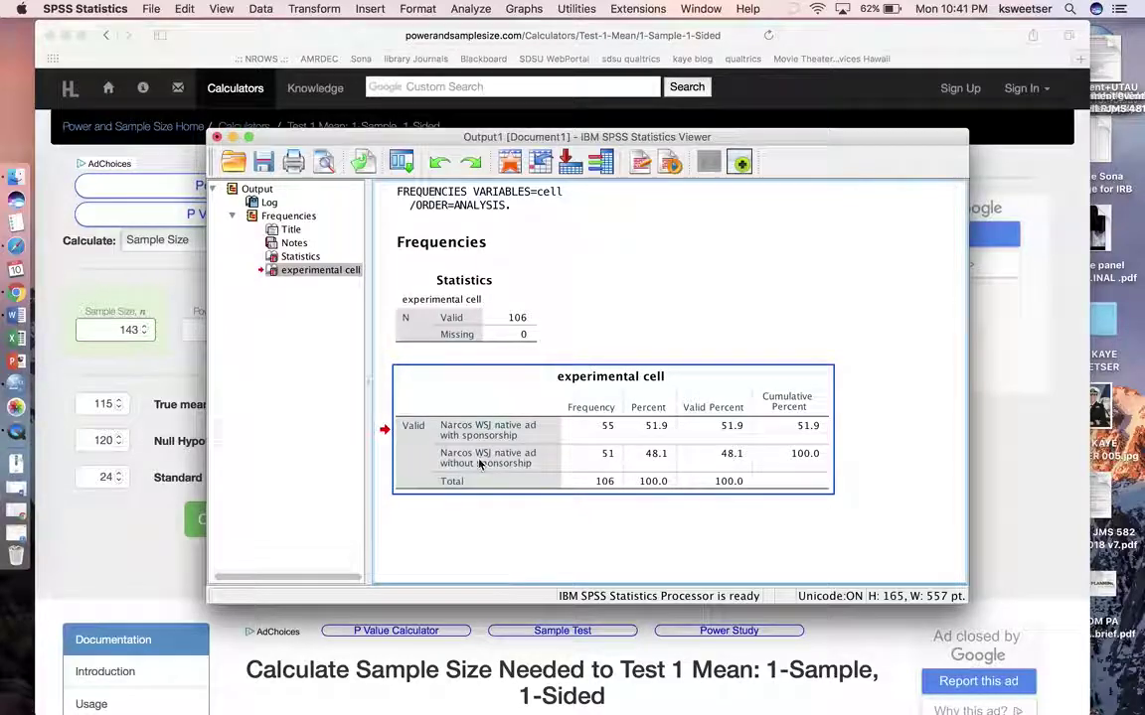
pyautogui.click(471, 9)
# - Run an independent-samples t-test on the perceived selling index, comparing experimental cell groups 1 and 2
pyautogui.moveTo(464, 48)
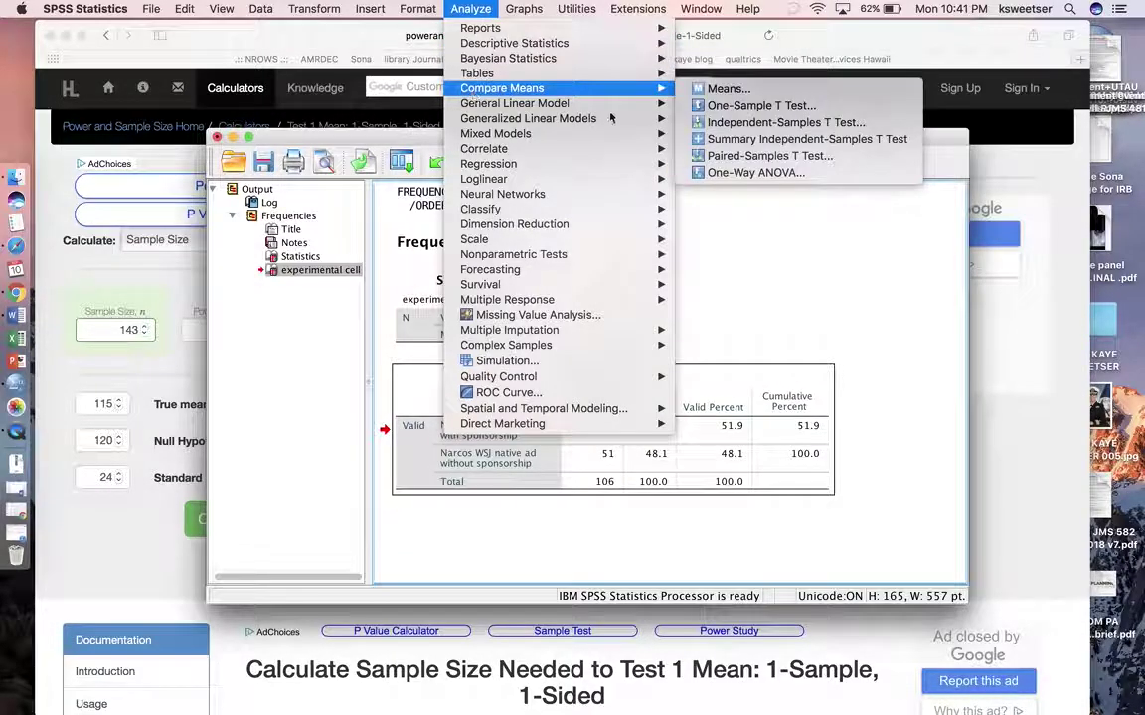
pyautogui.moveTo(684, 116)
pyautogui.moveTo(578, 88)
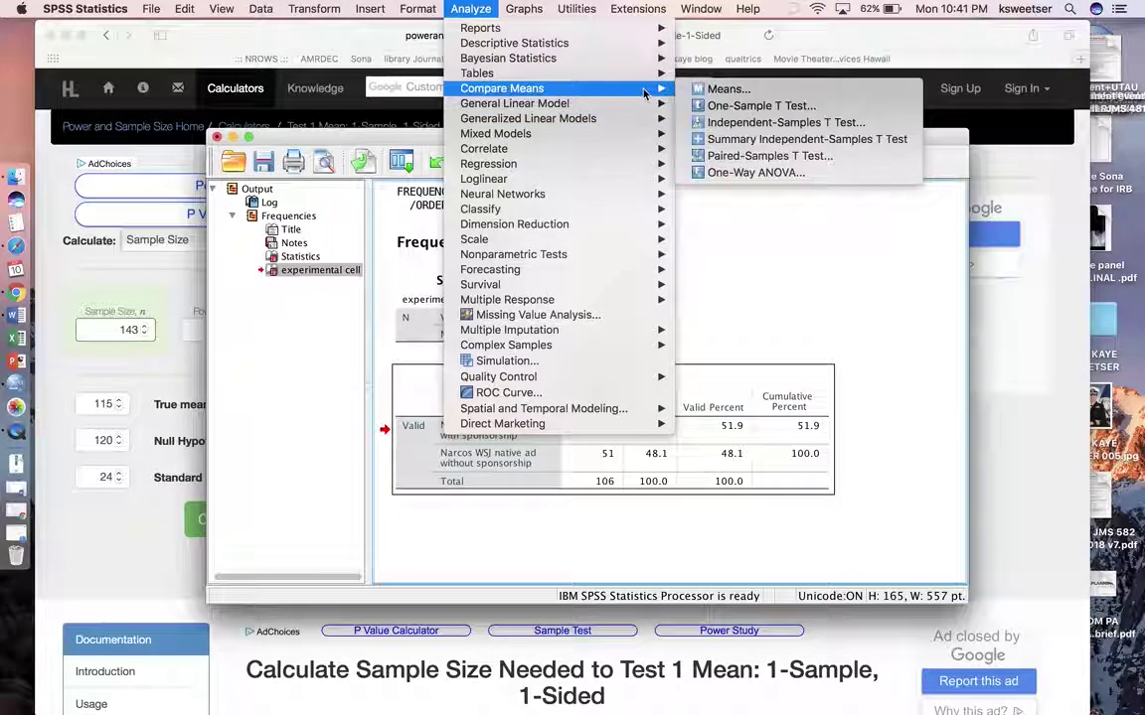
pyautogui.click(739, 123)
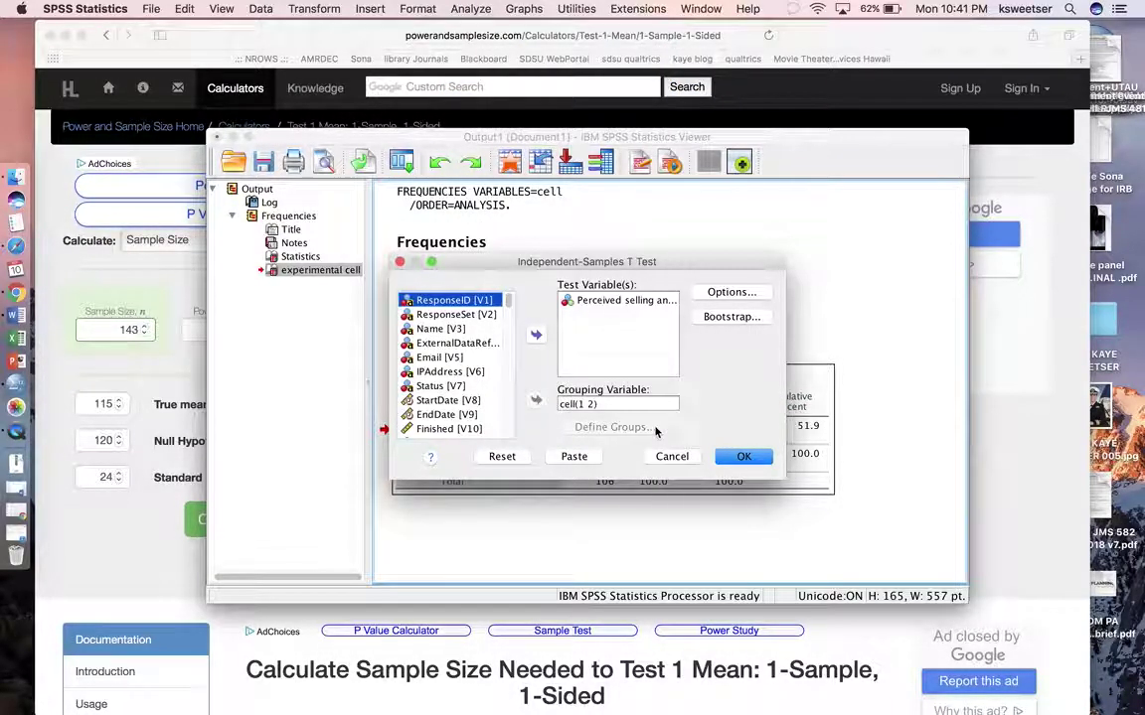
pyautogui.click(601, 405)
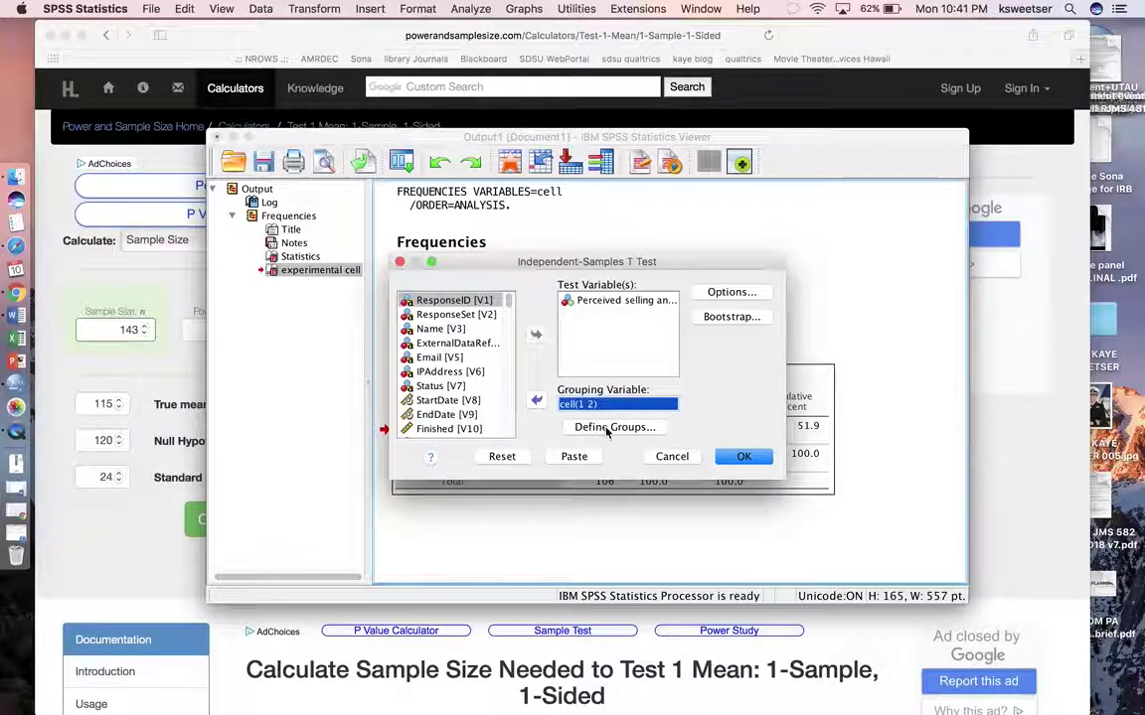
pyautogui.click(608, 427)
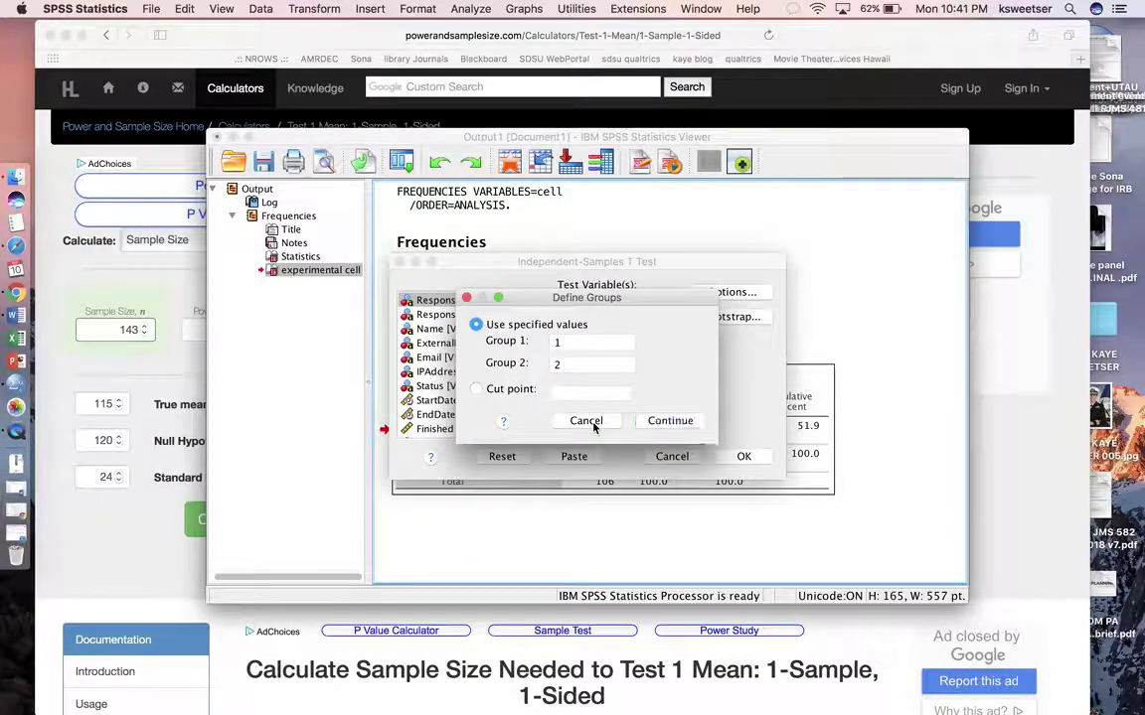
pyautogui.click(586, 422)
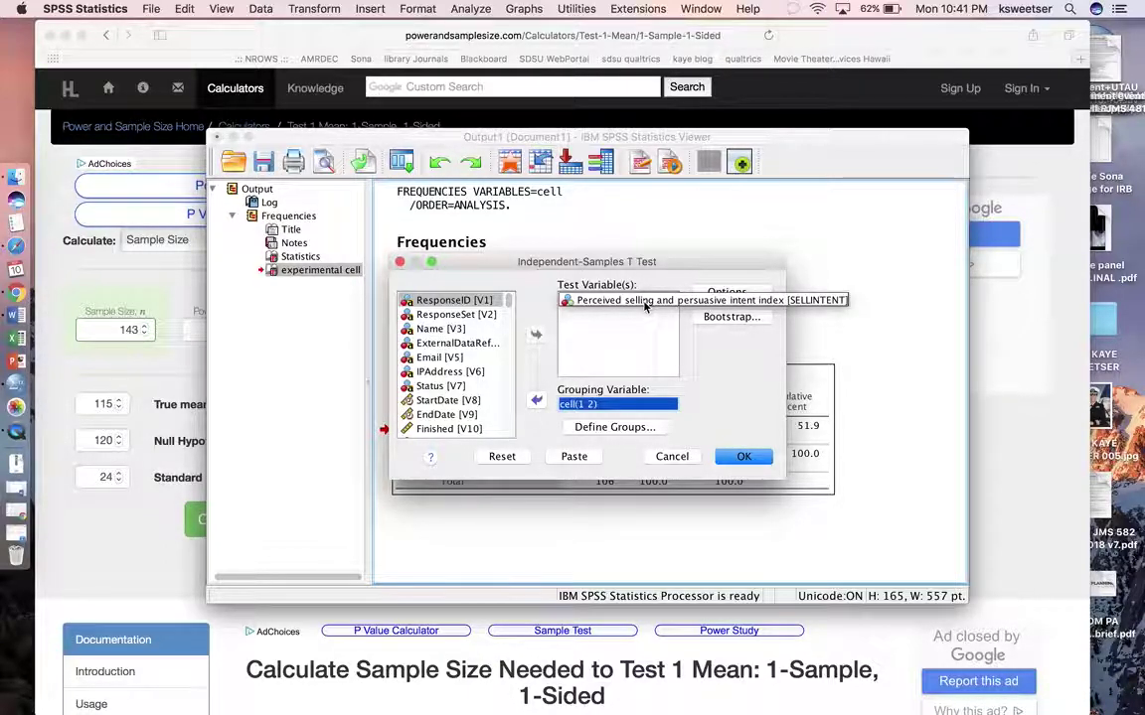
pyautogui.click(740, 461)
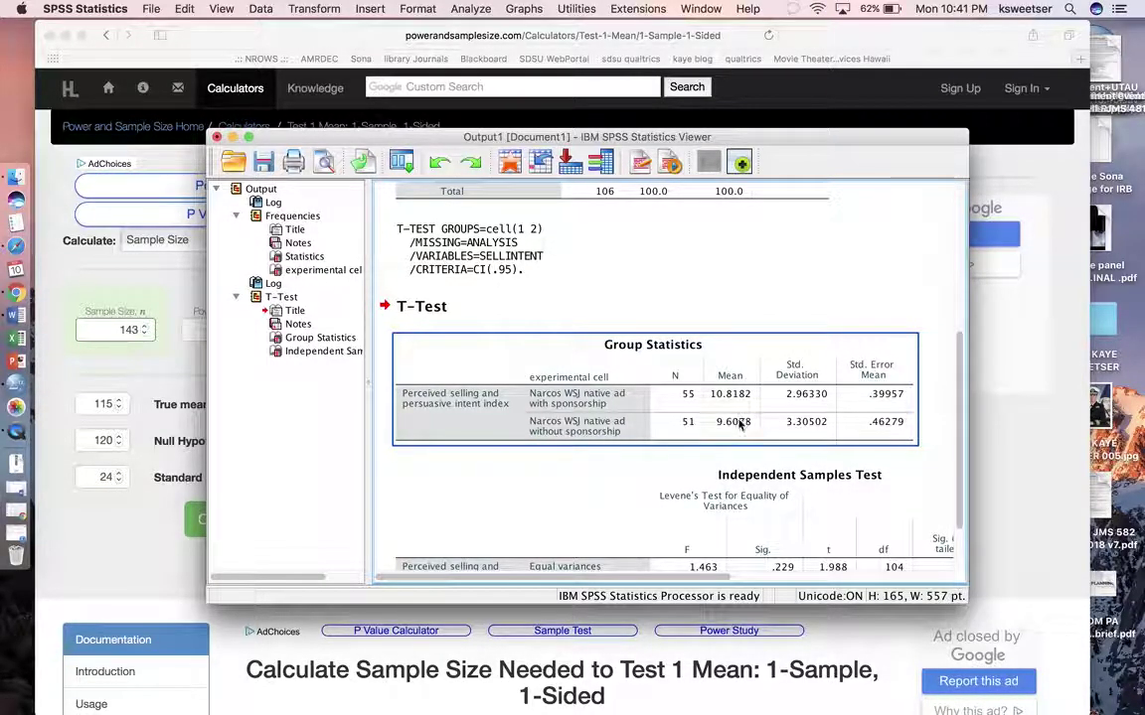
# - Lower the SPSS Viewer and resize Safari so Group Statistics stays visible below the calculator
pyautogui.click(774, 225)
pyautogui.moveTo(763, 192); pyautogui.dragTo(707, 409)
pyautogui.click(1056, 435)
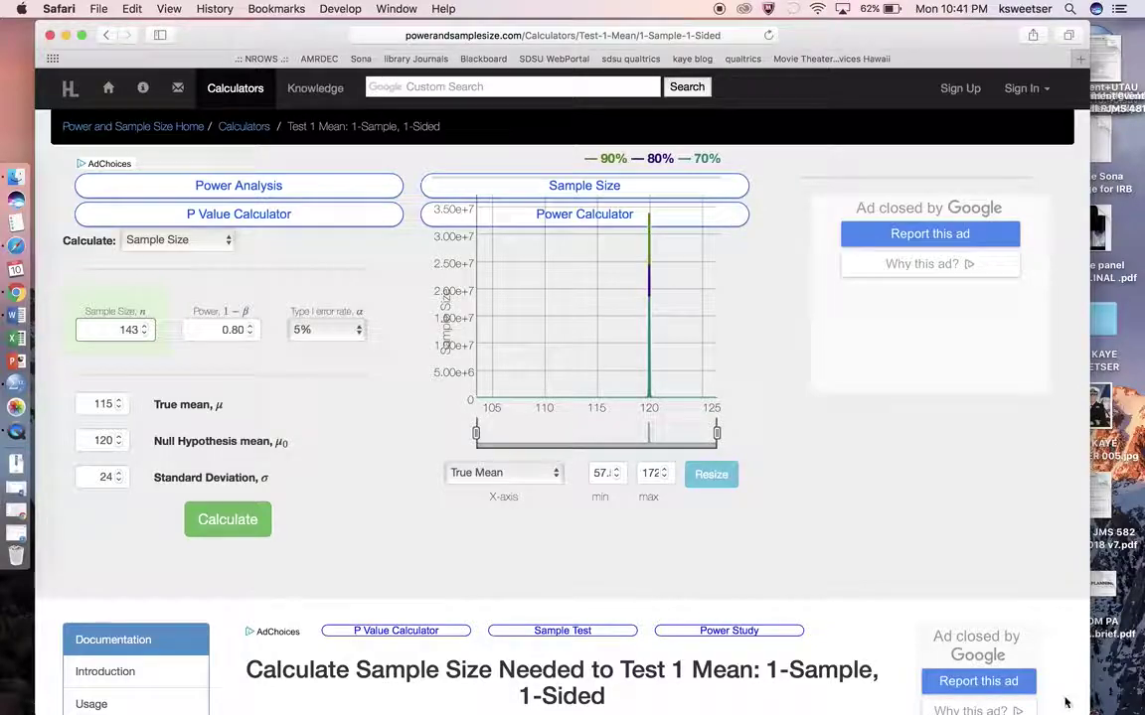
pyautogui.moveTo(1114, 608)
pyautogui.mouseDown()
pyautogui.moveTo(1115, 593)
pyautogui.moveTo(1113, 611)
pyautogui.mouseUp()
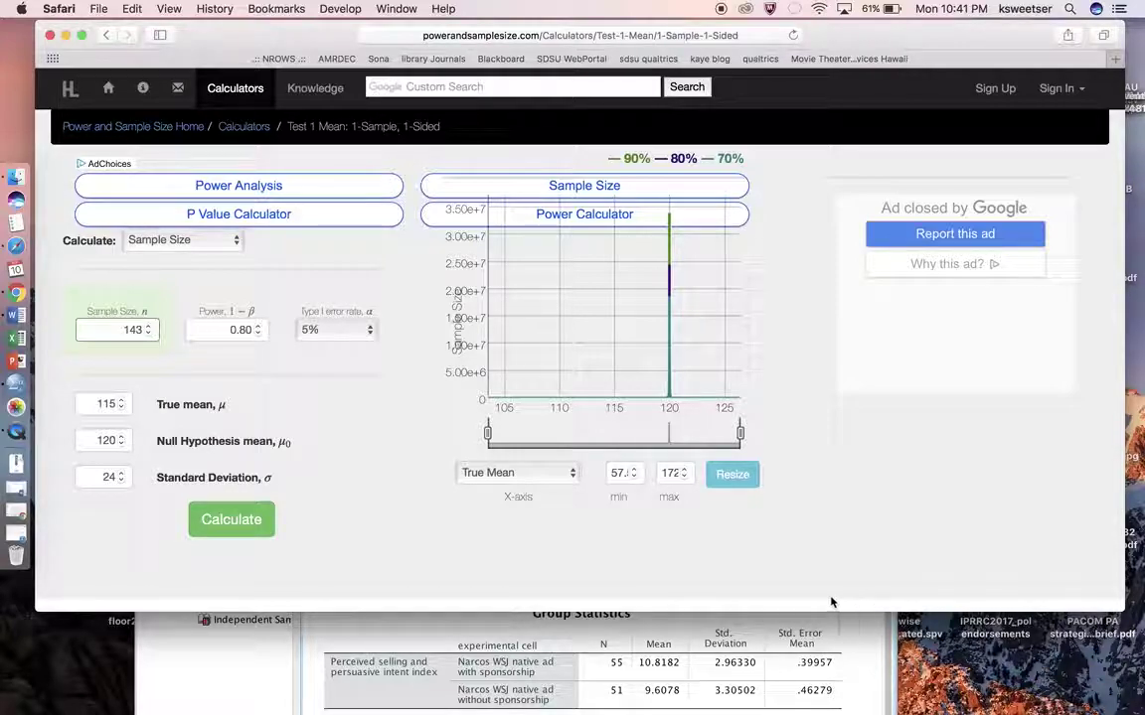
# - Enter true mean 9.6, standard deviation 3.3 and null hypothesis mean 10.8 in the calculator
pyautogui.click(467, 647)
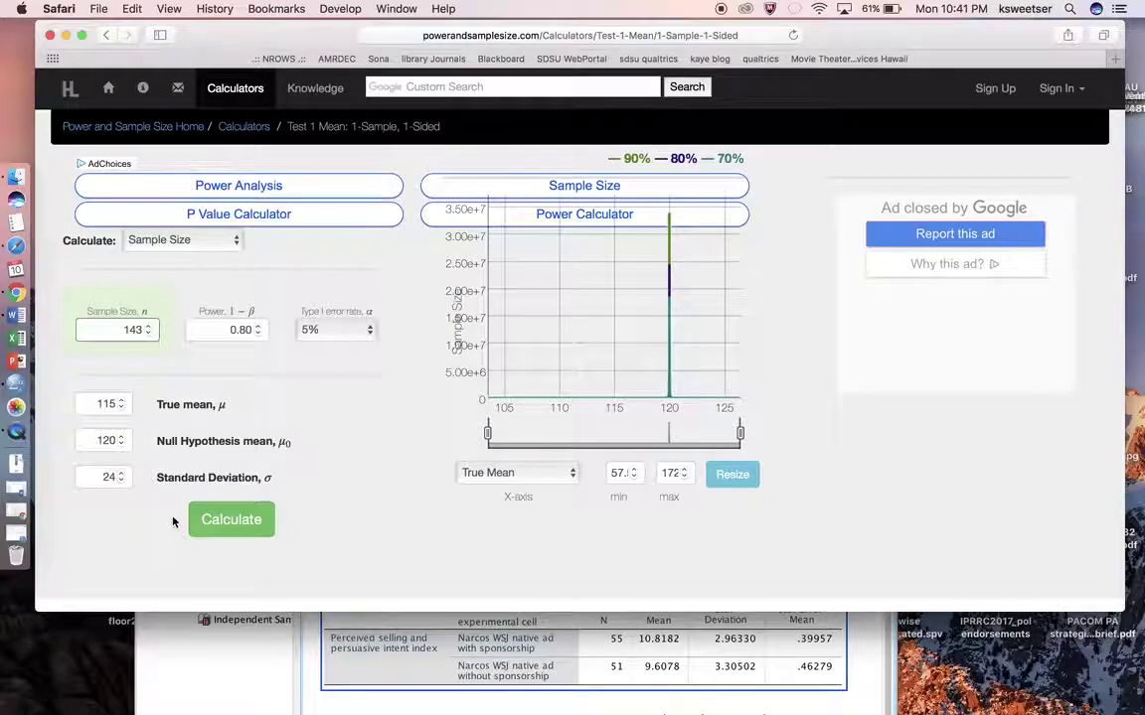
pyautogui.doubleClick(108, 403)
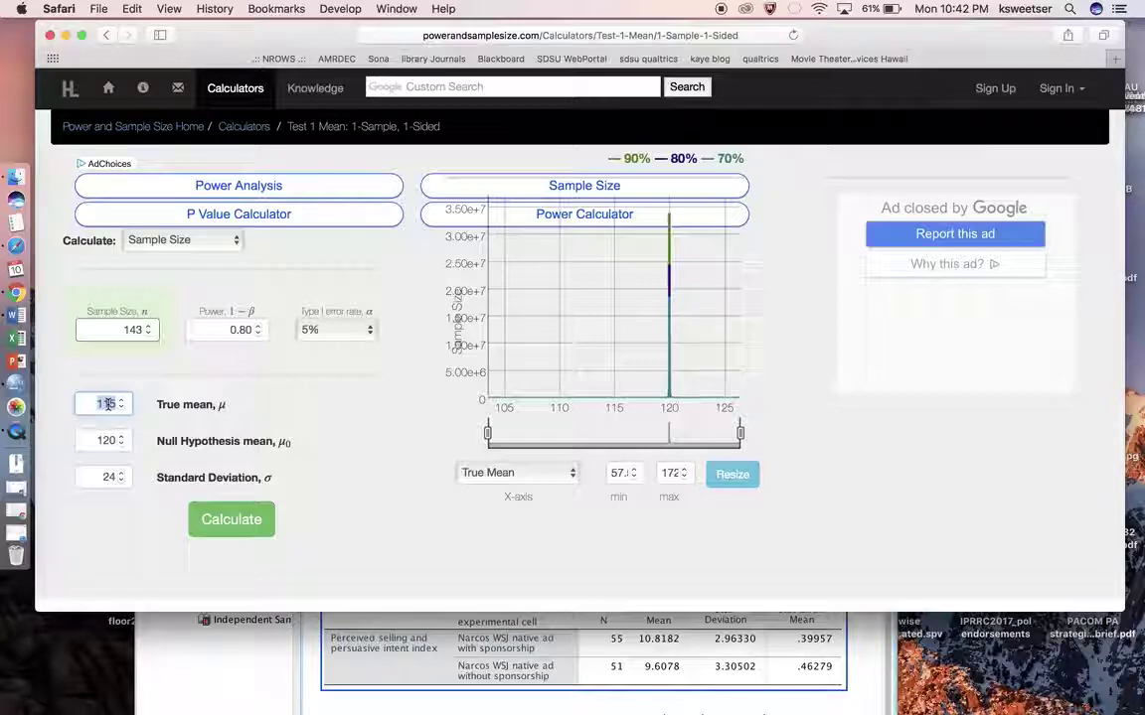
pyautogui.write('9')
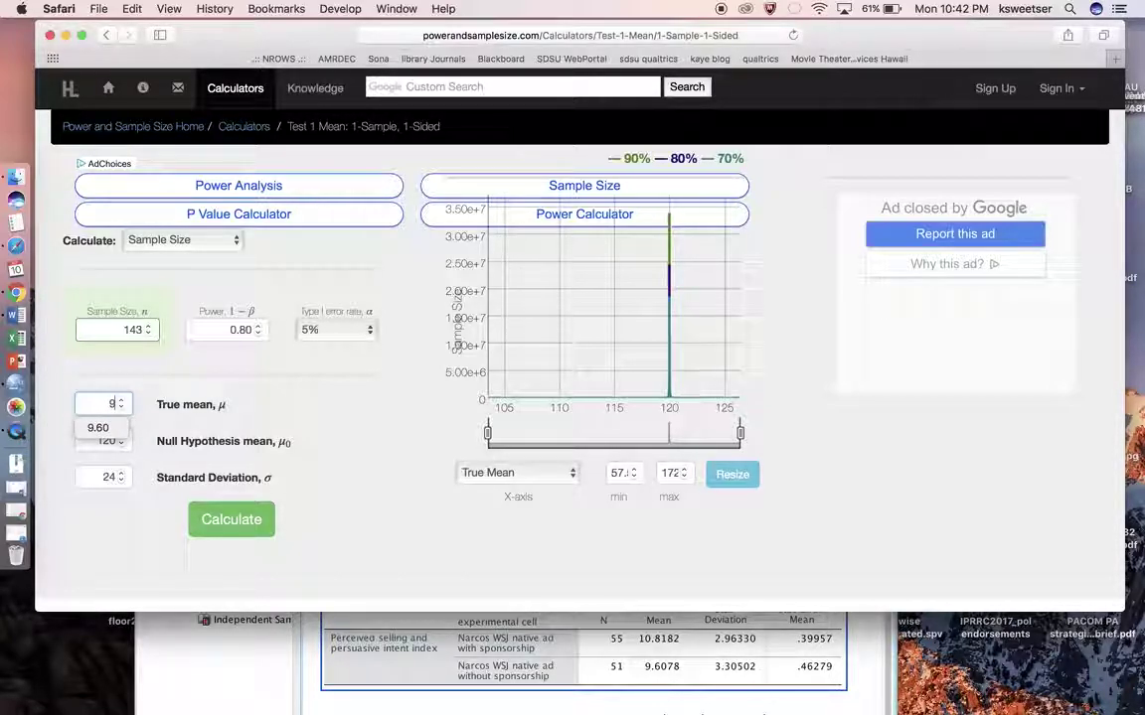
pyautogui.write('.6')
pyautogui.doubleClick(97, 478)
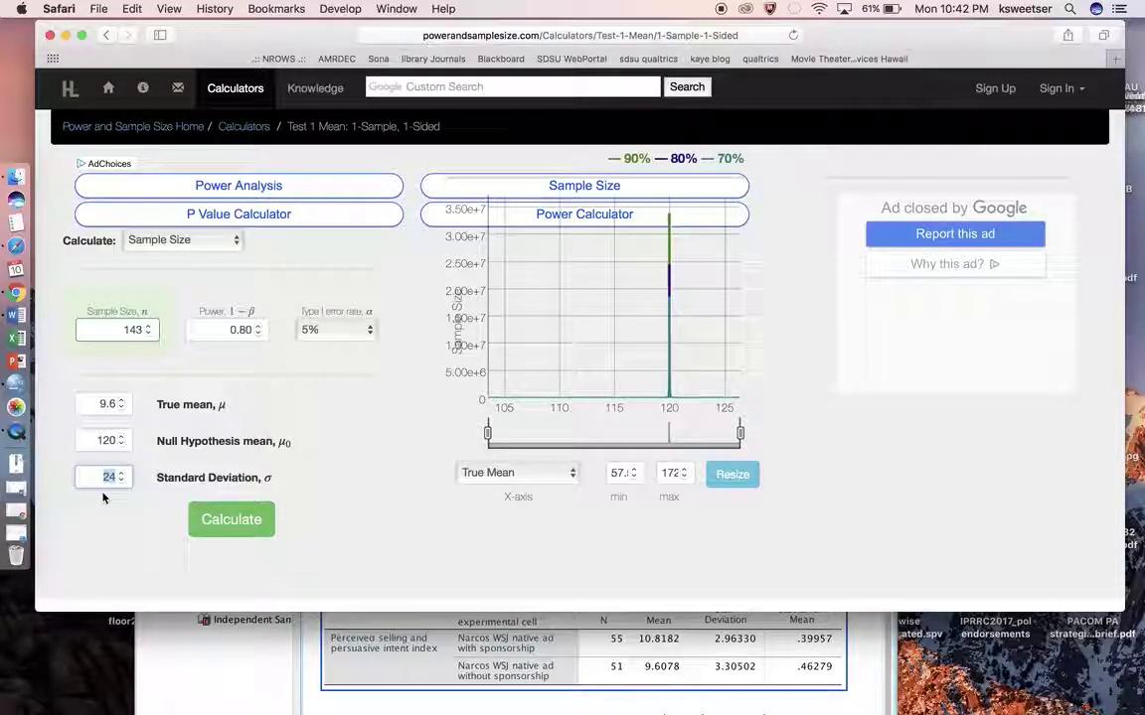
pyautogui.write('3.3')
pyautogui.click(102, 441)
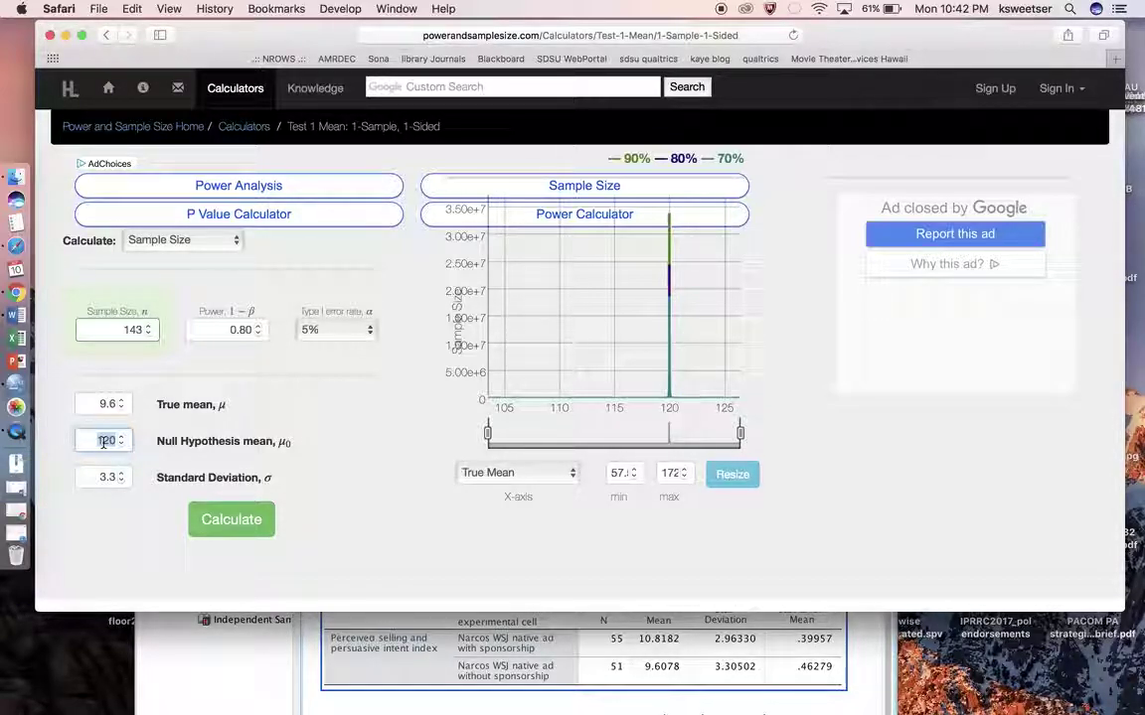
pyautogui.doubleClick(103, 443)
pyautogui.write('10')
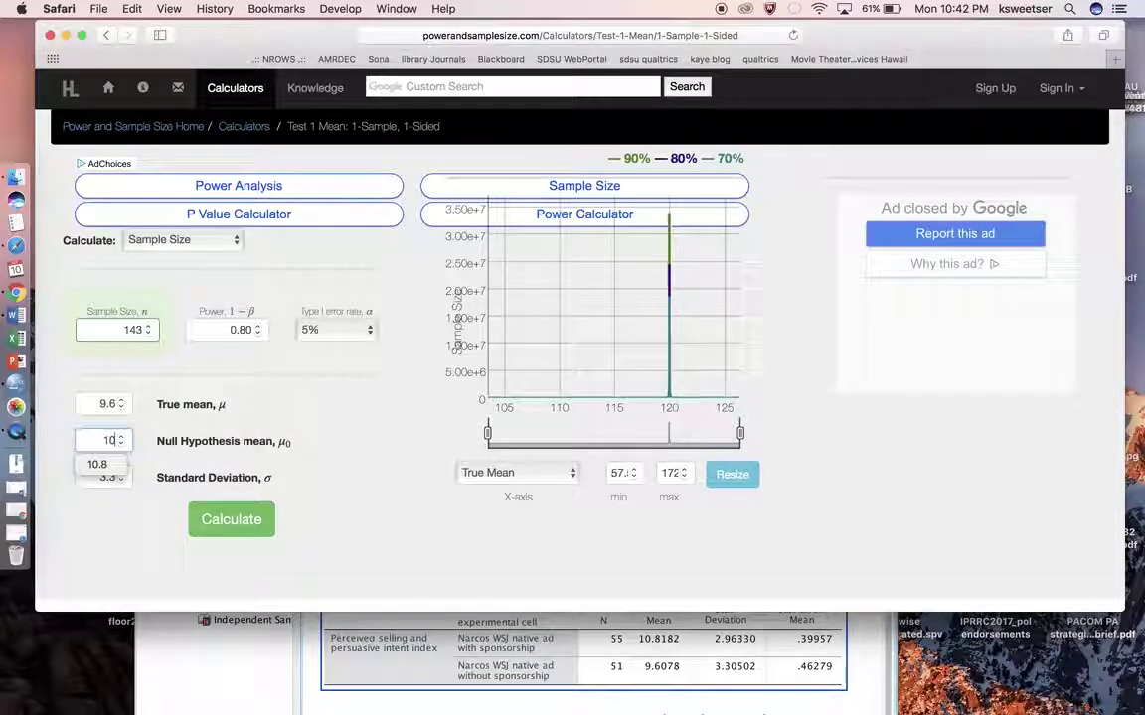
pyautogui.write('.')
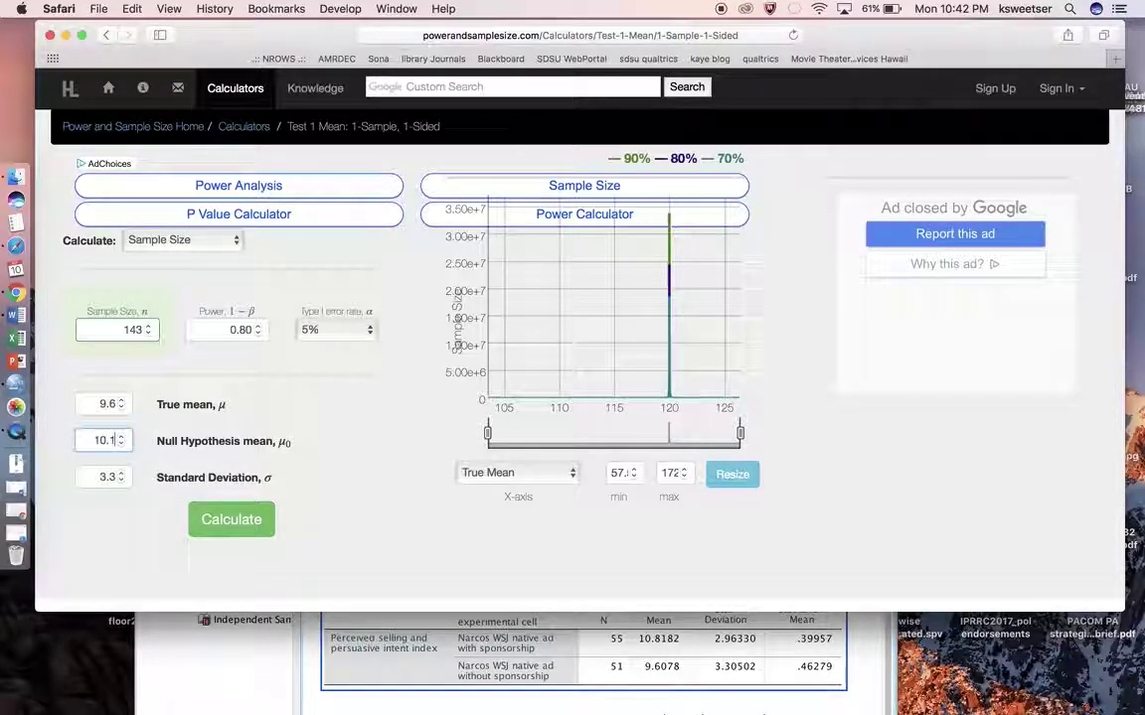
pyautogui.write('8')
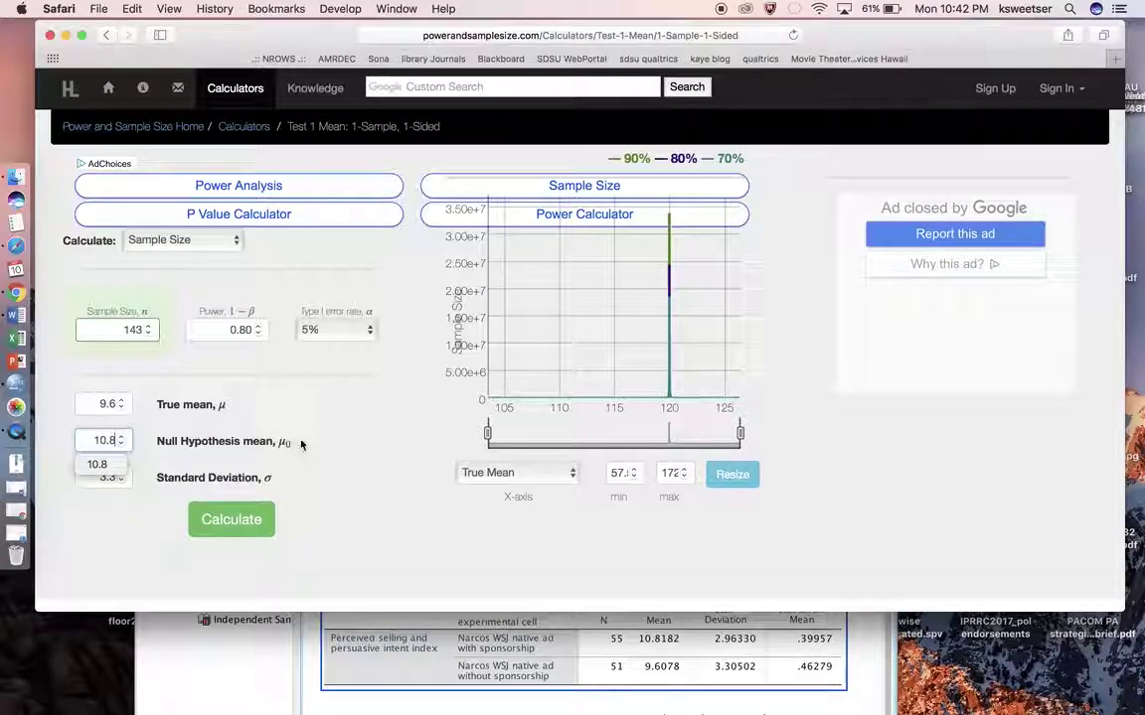
pyautogui.press('Escape')
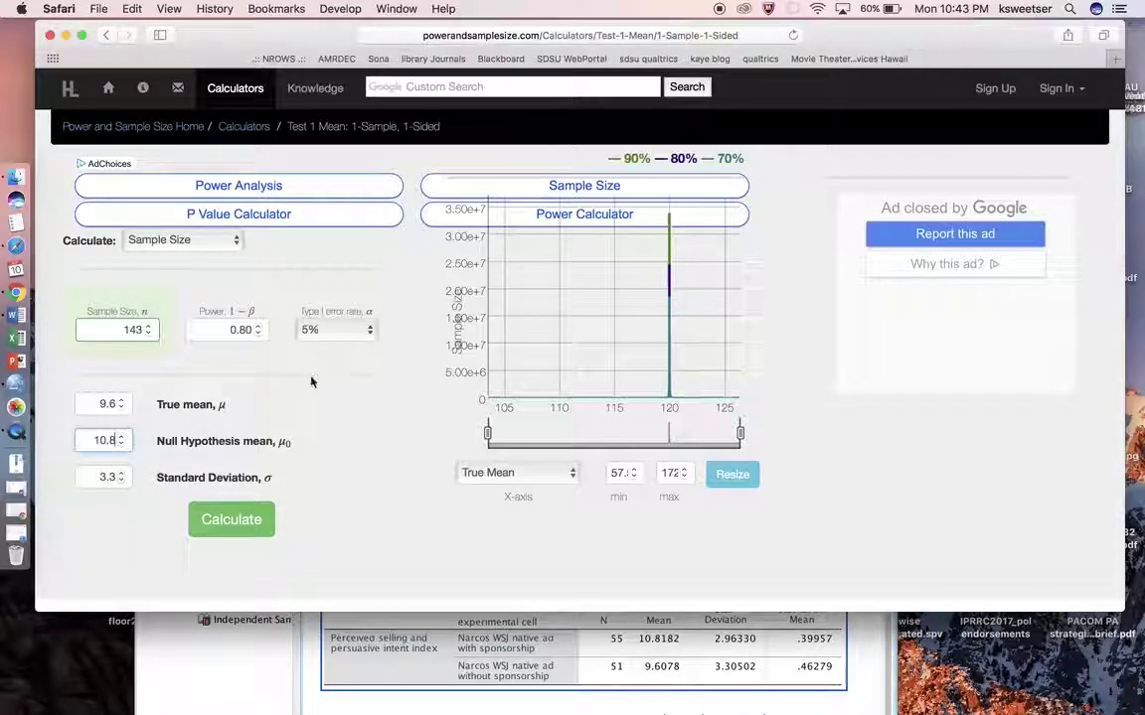
# - Calculate the sample size, which now comes out at 47
pyautogui.click(229, 521)
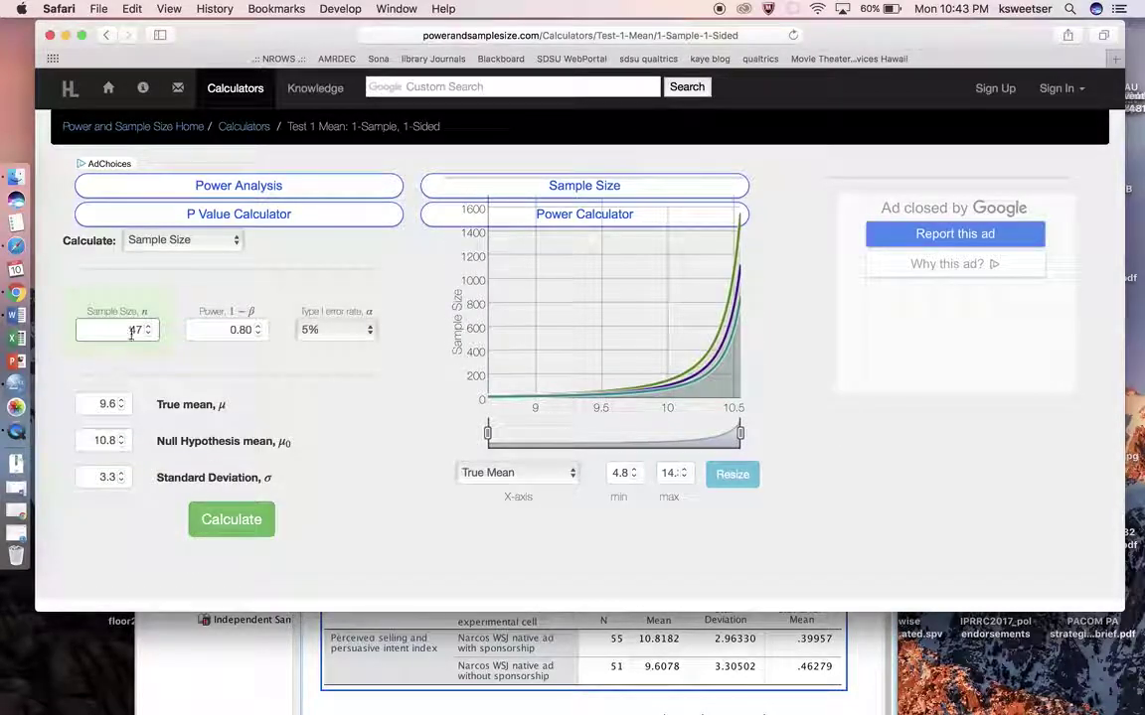